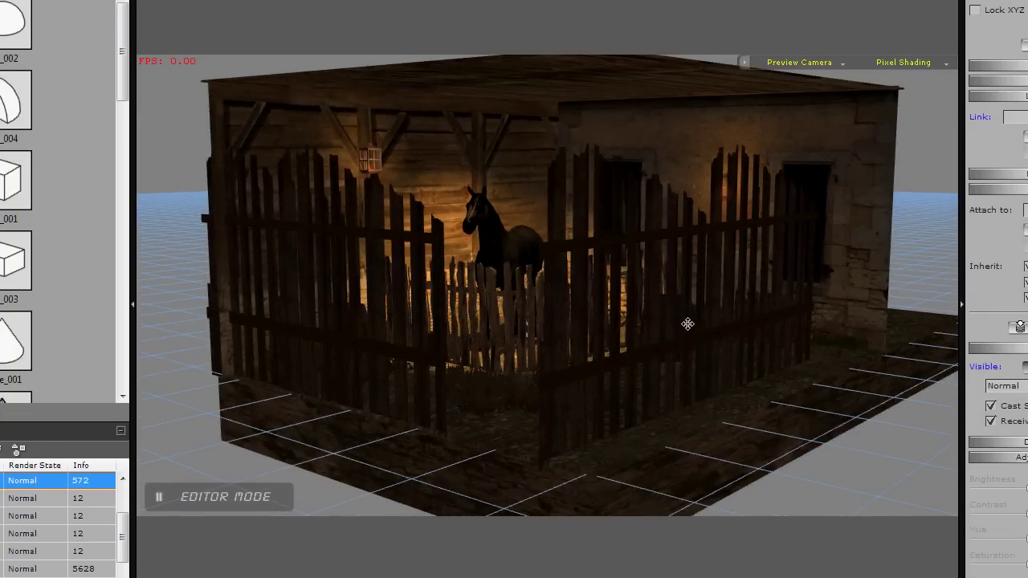
# Examine the stable scene with the lit horse from several angles, including the dome props beside it
pyautogui.moveTo(687, 324); pyautogui.dragTo(640, 327)
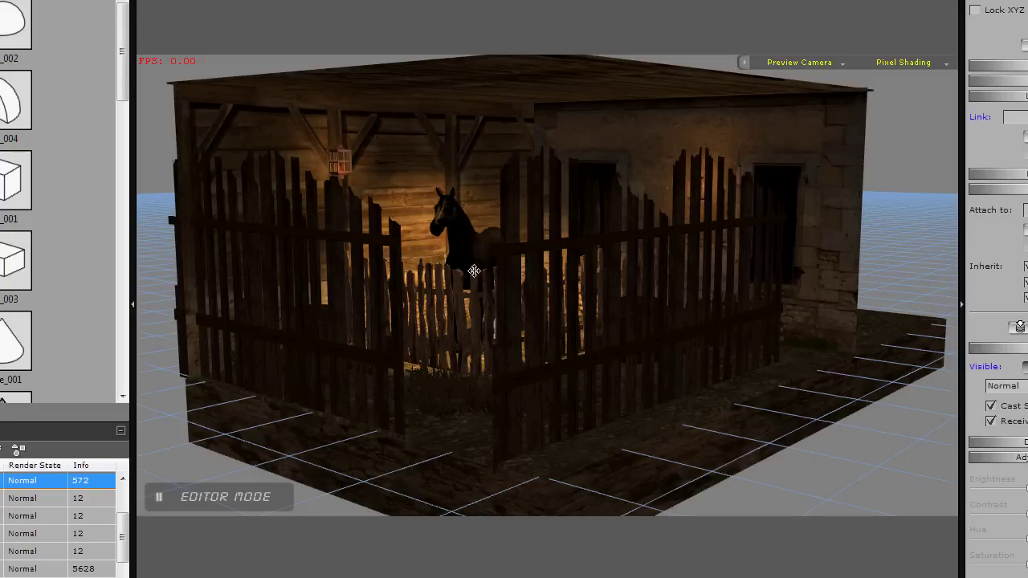
pyautogui.moveTo(470, 292); pyautogui.dragTo(562, 306)
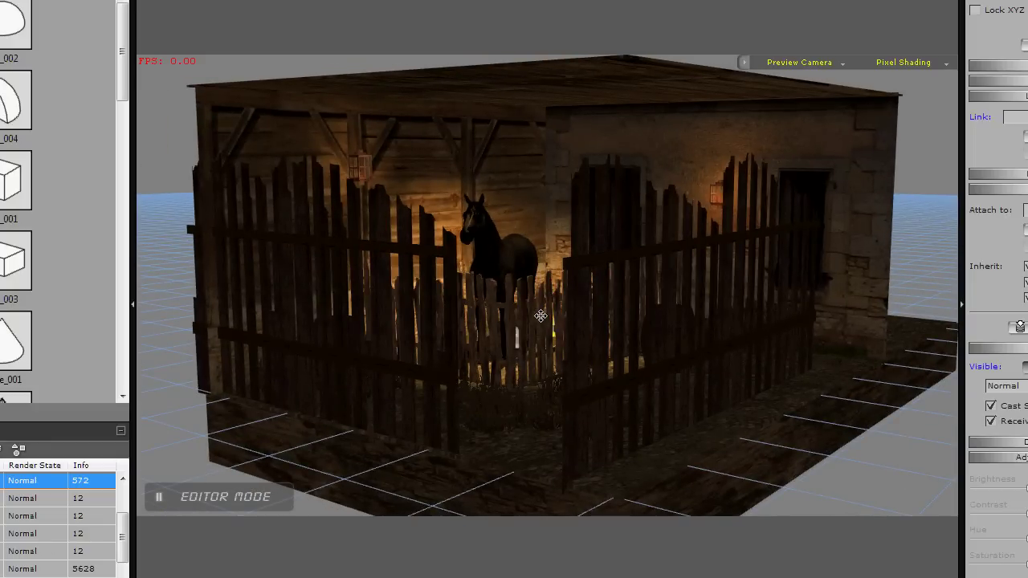
pyautogui.scroll(5, 535, 315)
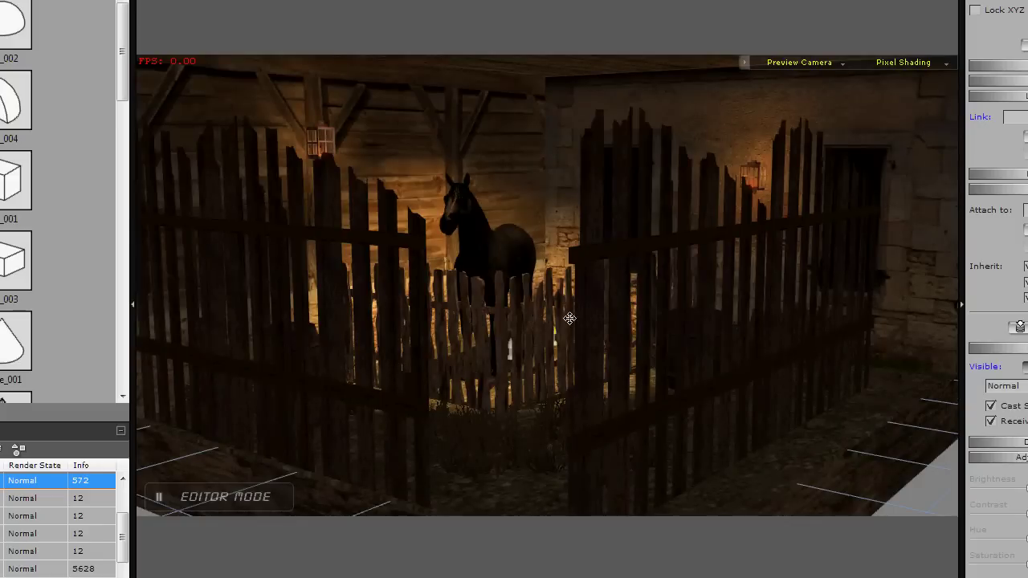
pyautogui.moveTo(569, 318); pyautogui.dragTo(522, 332, button='right')
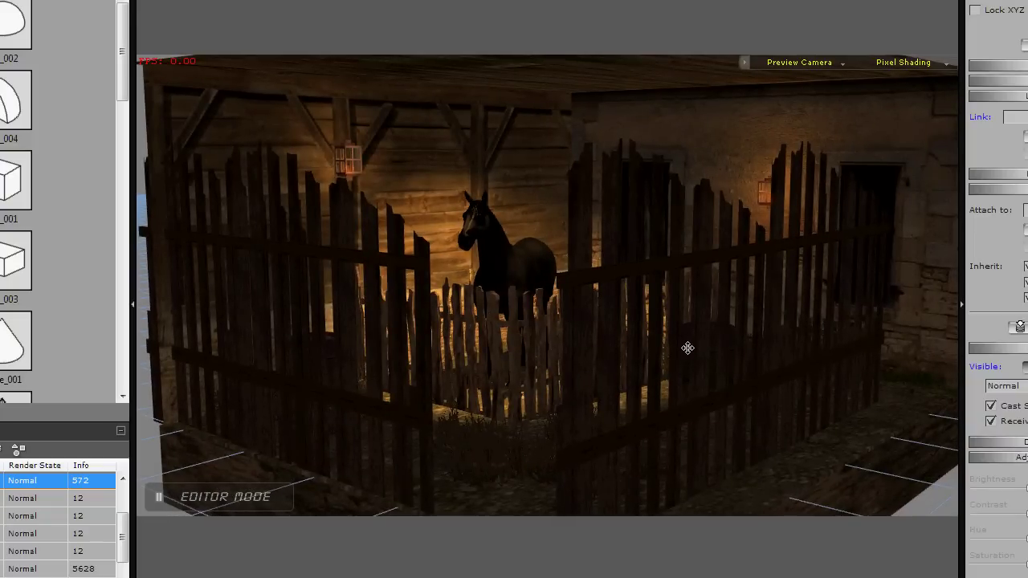
pyautogui.moveTo(700, 333); pyautogui.dragTo(497, 346, button='right')
pyautogui.scroll(-6, 502, 346)
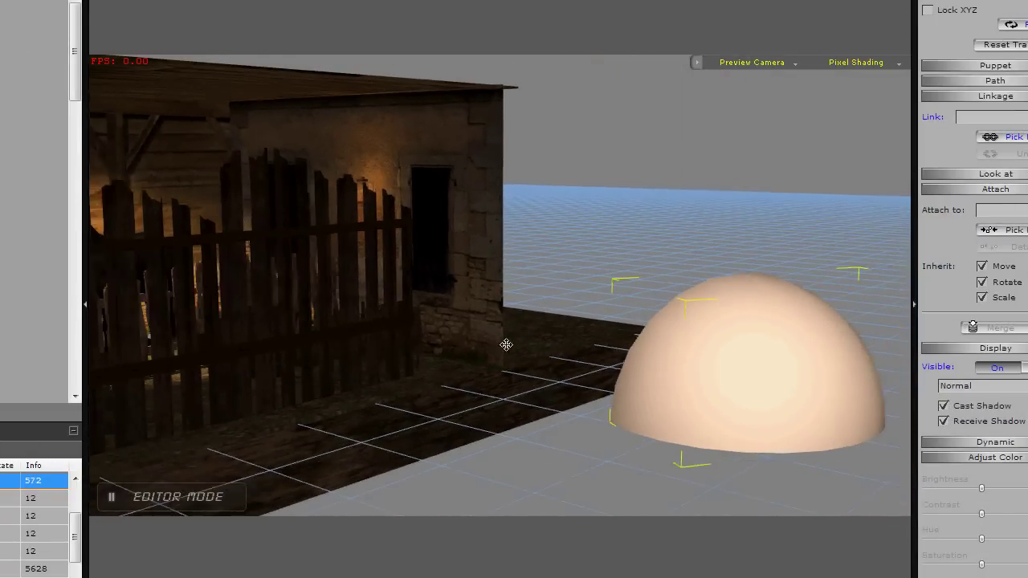
pyautogui.click(645, 360)
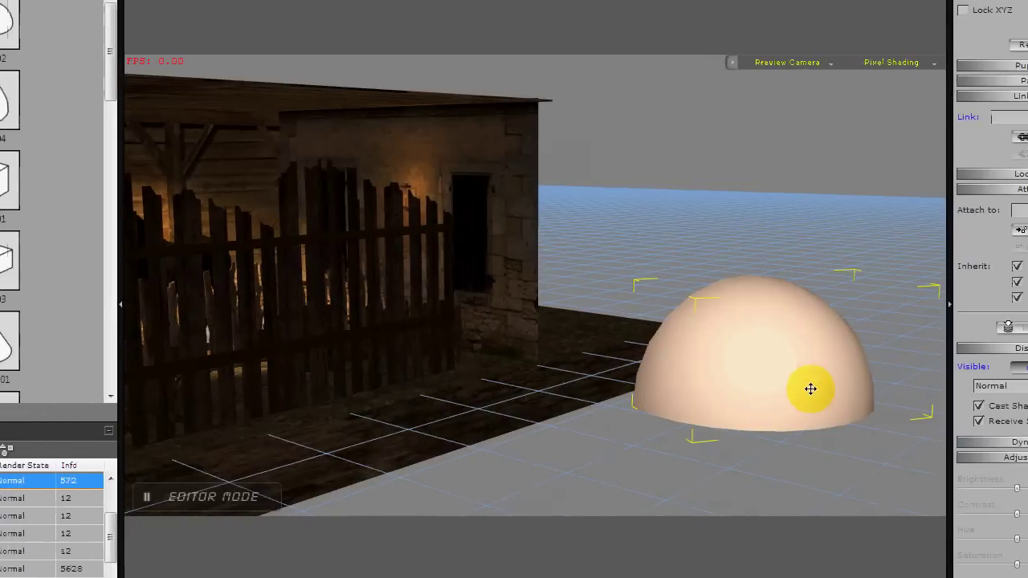
pyautogui.moveTo(776, 385); pyautogui.dragTo(358, 308)
pyautogui.moveTo(589, 377); pyautogui.dragTo(630, 383, button='right')
pyautogui.moveTo(630, 384); pyautogui.dragTo(663, 387, button='middle')
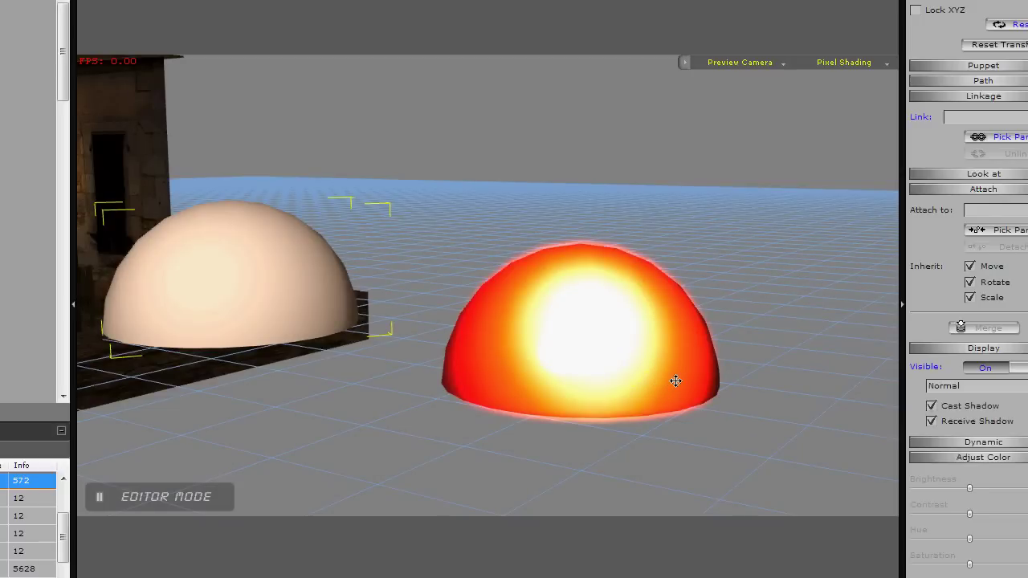
# Set the glow strength of the glowing red dome's material to 0
pyautogui.click(675, 380)
pyautogui.scroll(-3, 1024, 249)
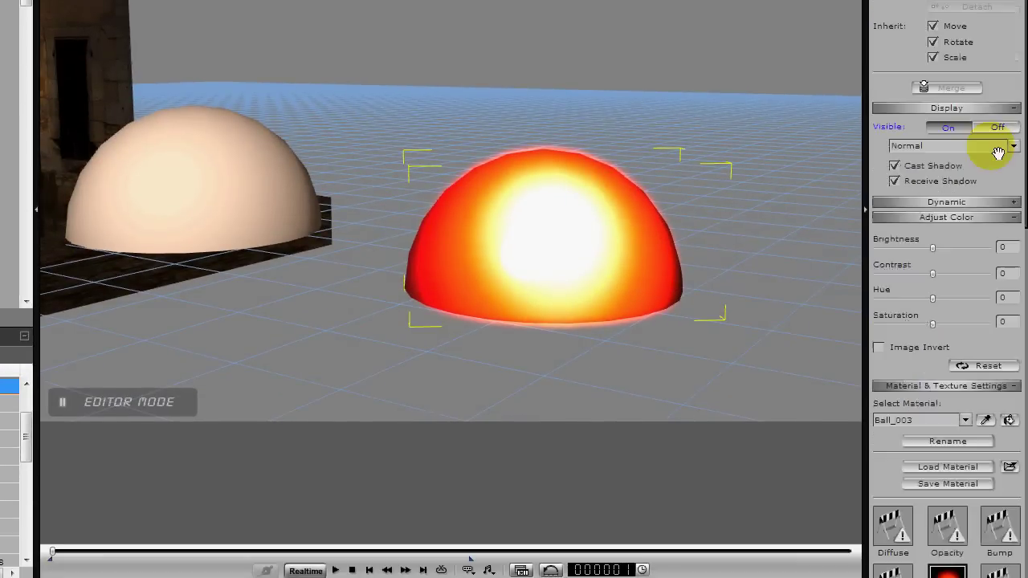
pyautogui.scroll(-5, 998, 152)
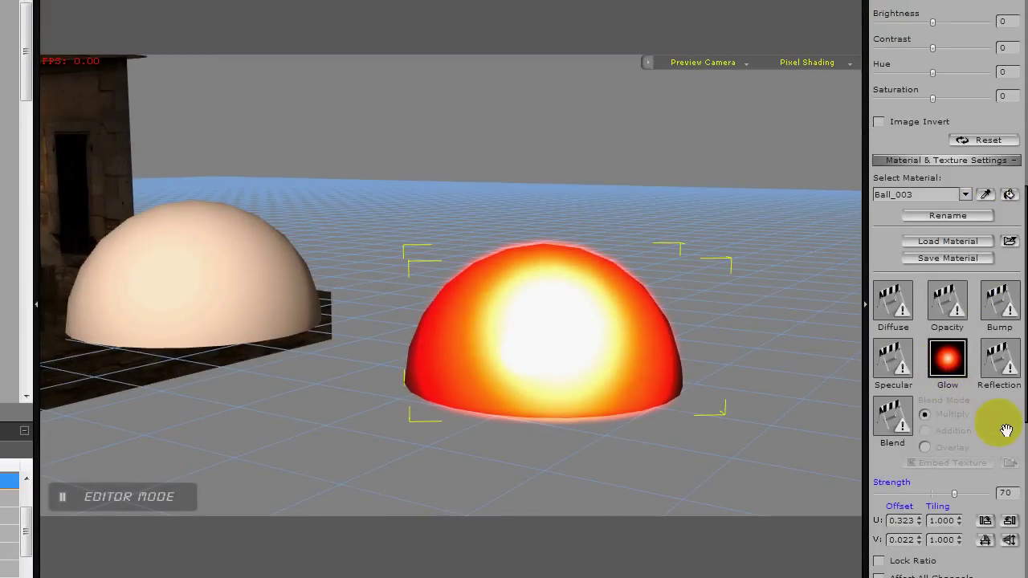
pyautogui.scroll(-2, 1003, 402)
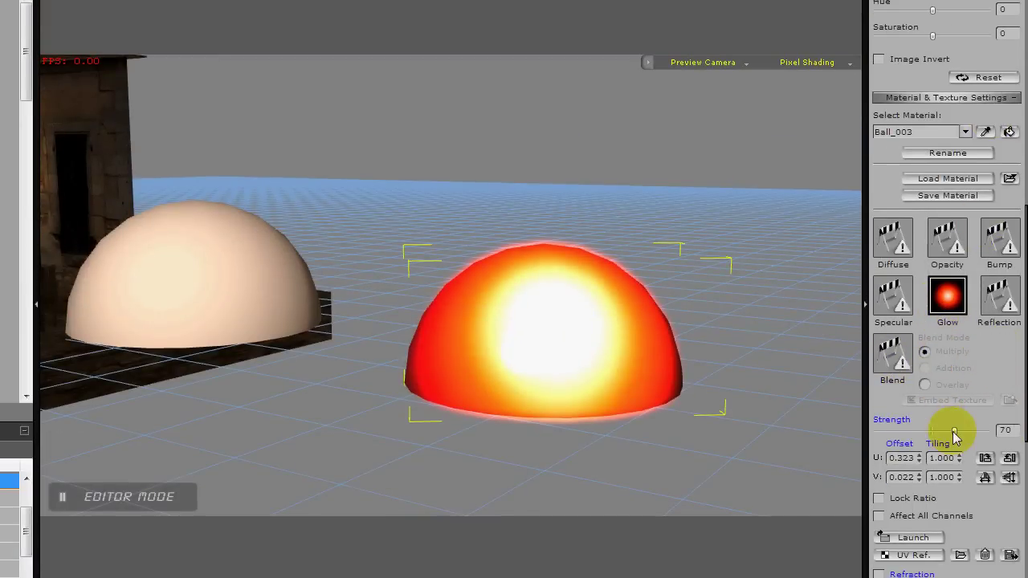
pyautogui.moveTo(953, 433)
pyautogui.mouseDown()
pyautogui.moveTo(867, 431)
pyautogui.moveTo(940, 430)
pyautogui.moveTo(878, 430)
pyautogui.moveTo(957, 441)
pyautogui.mouseUp()
pyautogui.moveTo(956, 391); pyautogui.dragTo(839, 393)
pyautogui.scroll(1, 891, 317)
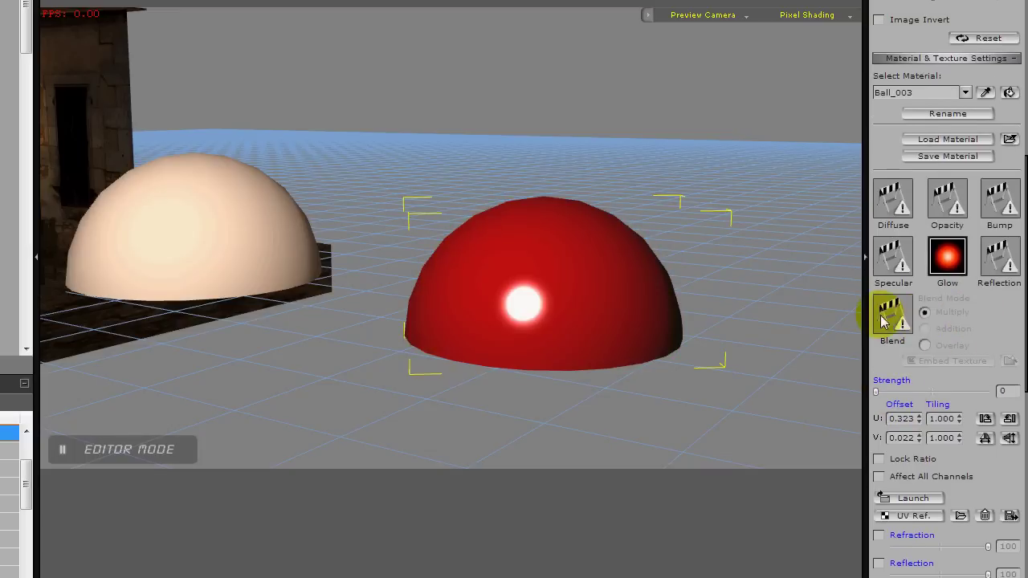
pyautogui.moveTo(953, 331); pyautogui.dragTo(942, 328)
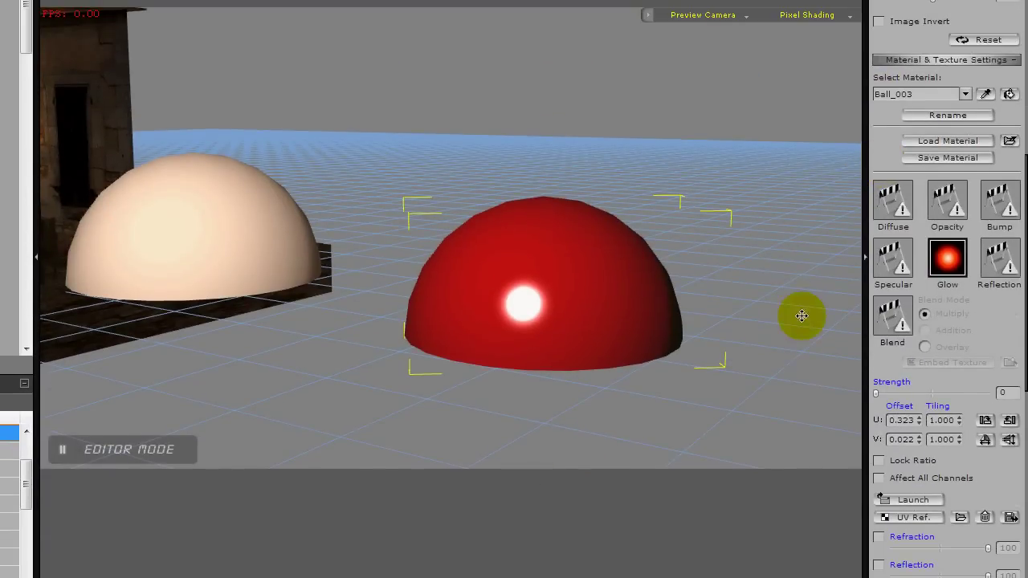
# Toggle the red dome's visibility off and back on
pyautogui.scroll(3, 991, 355)
pyautogui.scroll(-4, 1002, 406)
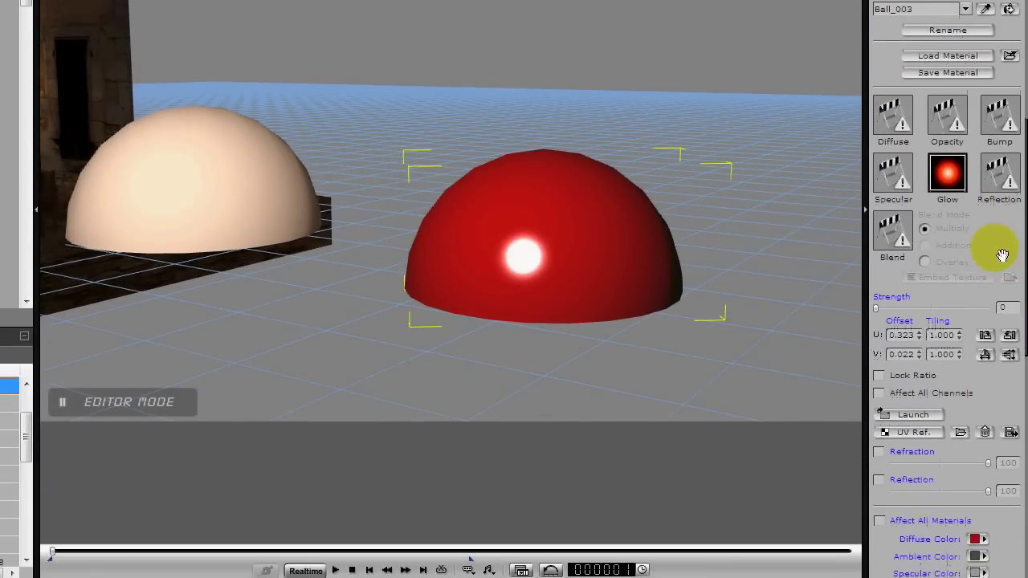
pyautogui.scroll(7, 982, 487)
pyautogui.scroll(2, 985, 174)
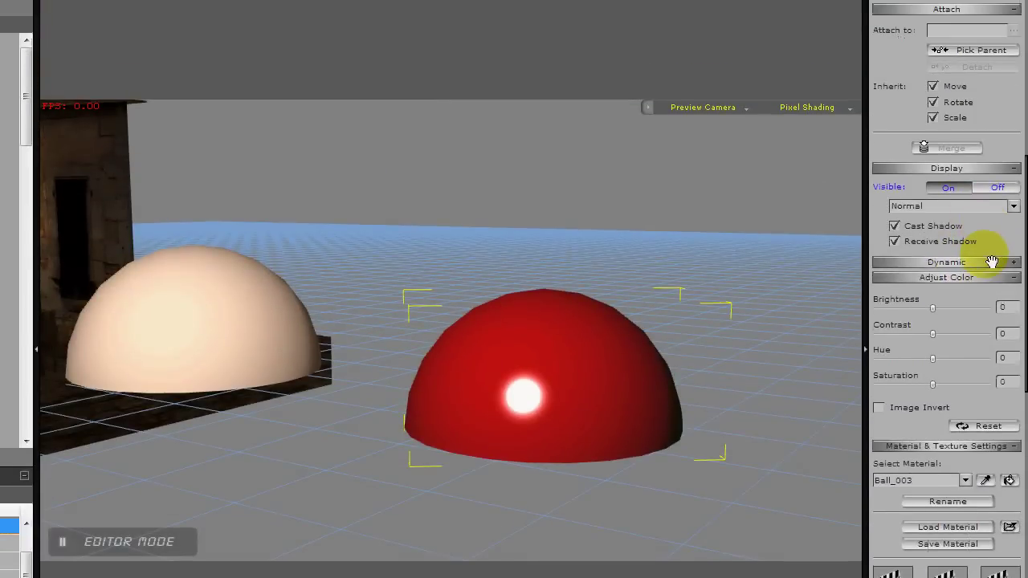
pyautogui.click(996, 196)
pyautogui.click(956, 196)
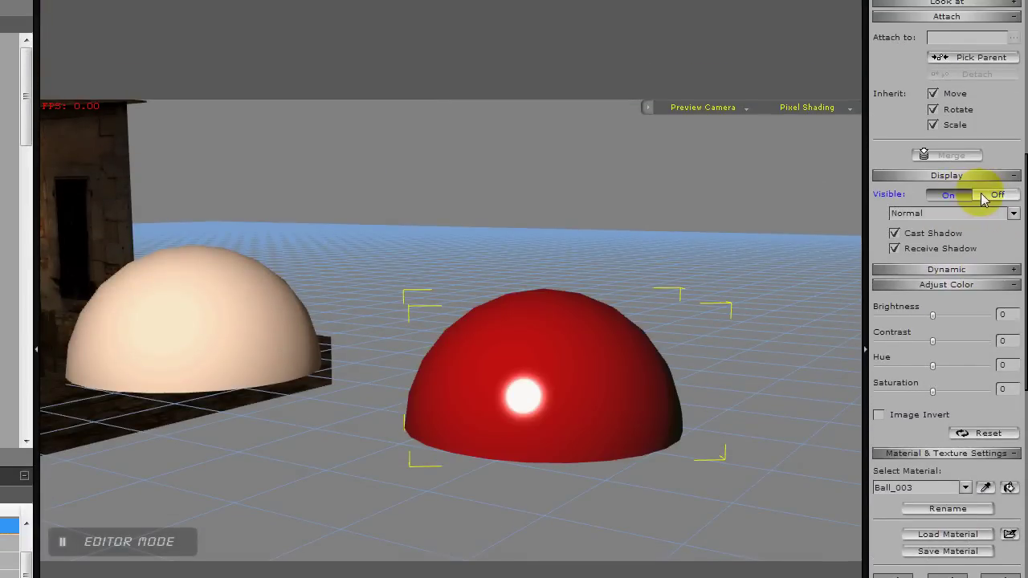
pyautogui.click(994, 196)
pyautogui.click(959, 195)
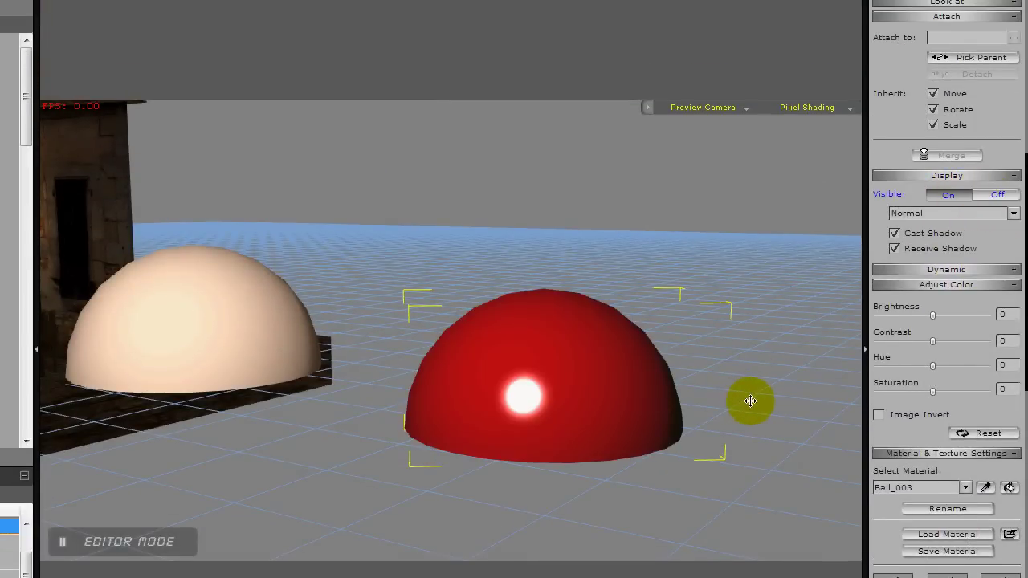
# Move the small glowing red ball from beside the horse's head to its eye
pyautogui.moveTo(753, 398); pyautogui.dragTo(460, 375)
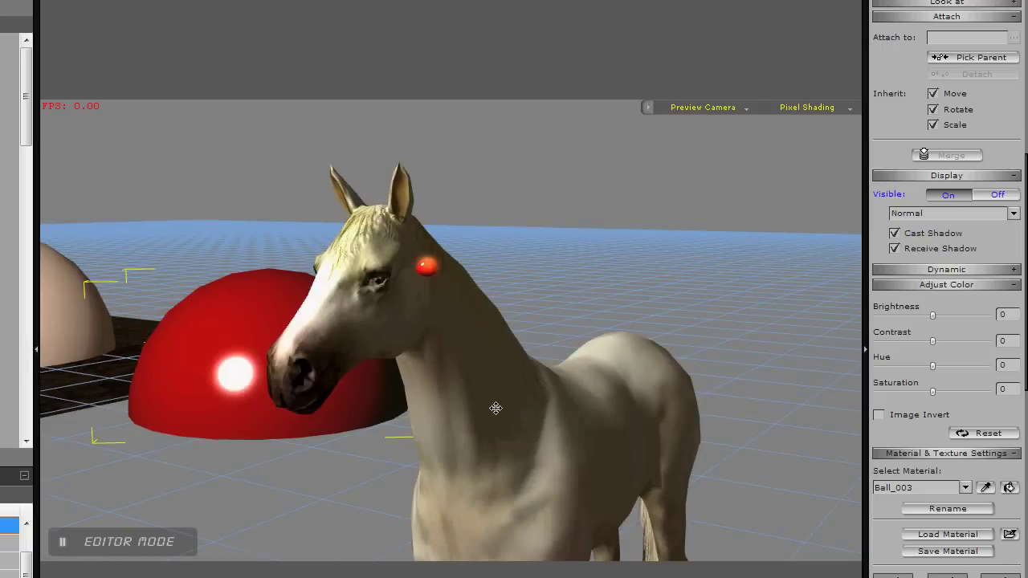
pyautogui.moveTo(495, 408); pyautogui.dragTo(532, 413)
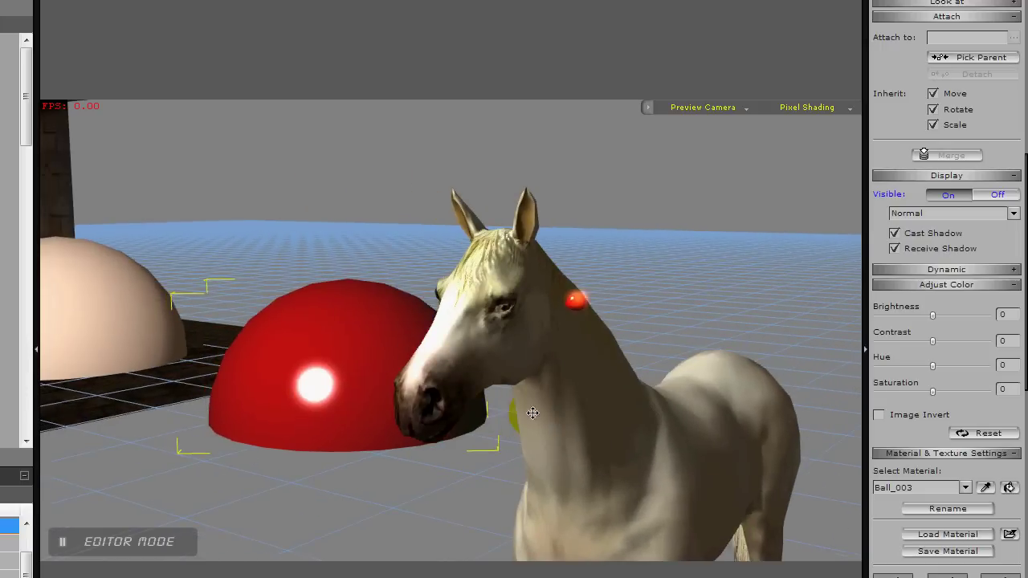
pyautogui.click(562, 429)
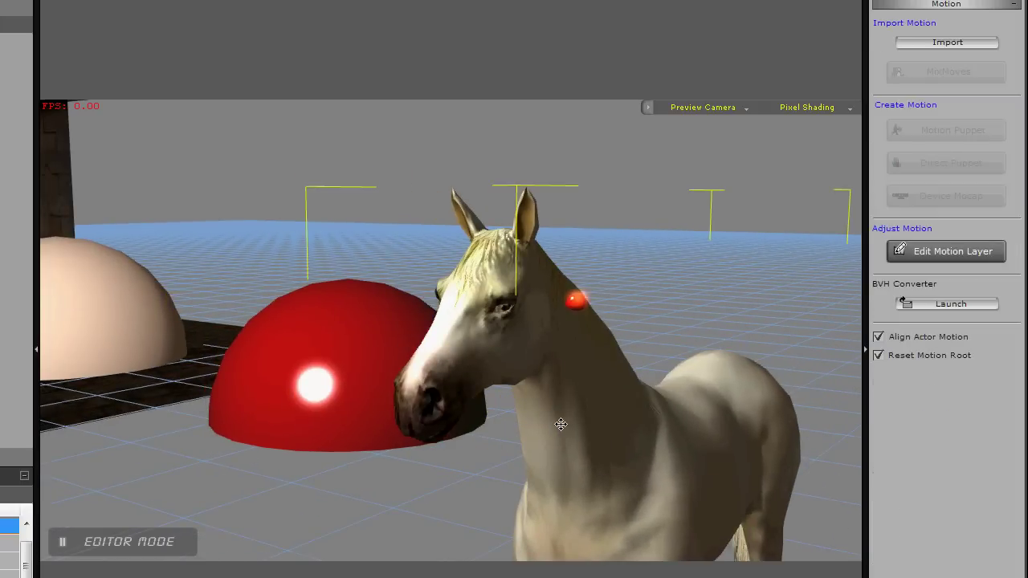
pyautogui.scroll(3, 560, 424)
pyautogui.moveTo(611, 426); pyautogui.dragTo(548, 405)
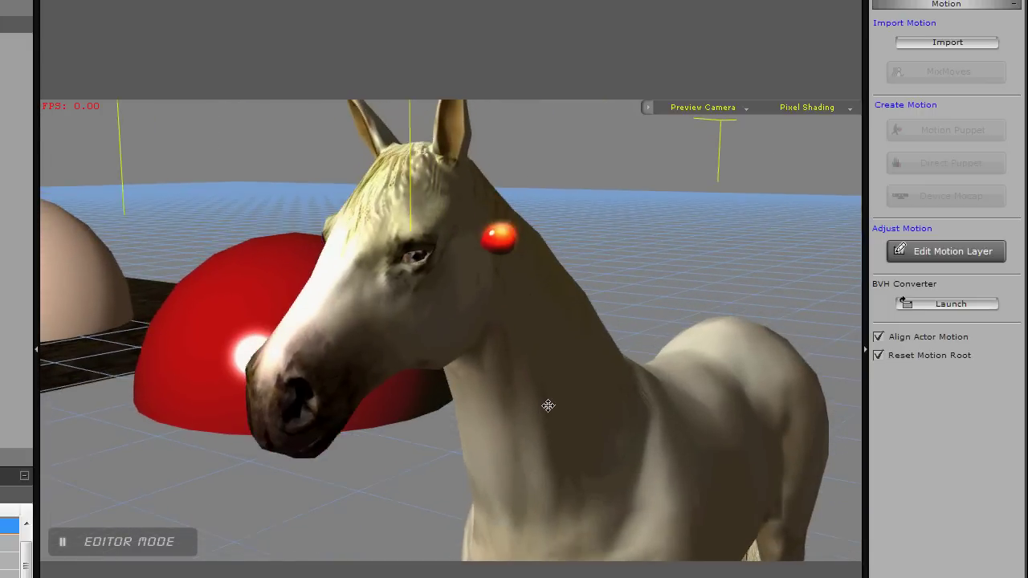
pyautogui.click(499, 237)
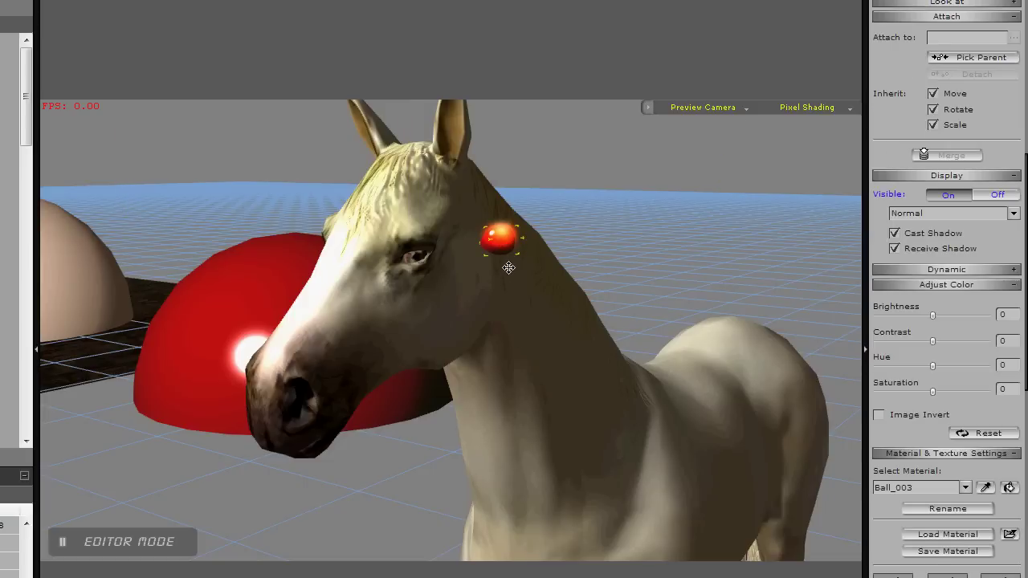
pyautogui.moveTo(509, 260); pyautogui.dragTo(469, 238)
pyautogui.keyDown('alt'); pyautogui.moveTo(470, 318); pyautogui.dragTo(575, 332); pyautogui.keyUp('alt')
pyautogui.keyDown('alt'); pyautogui.moveTo(546, 322); pyautogui.dragTo(582, 388, button='right'); pyautogui.keyUp('alt')
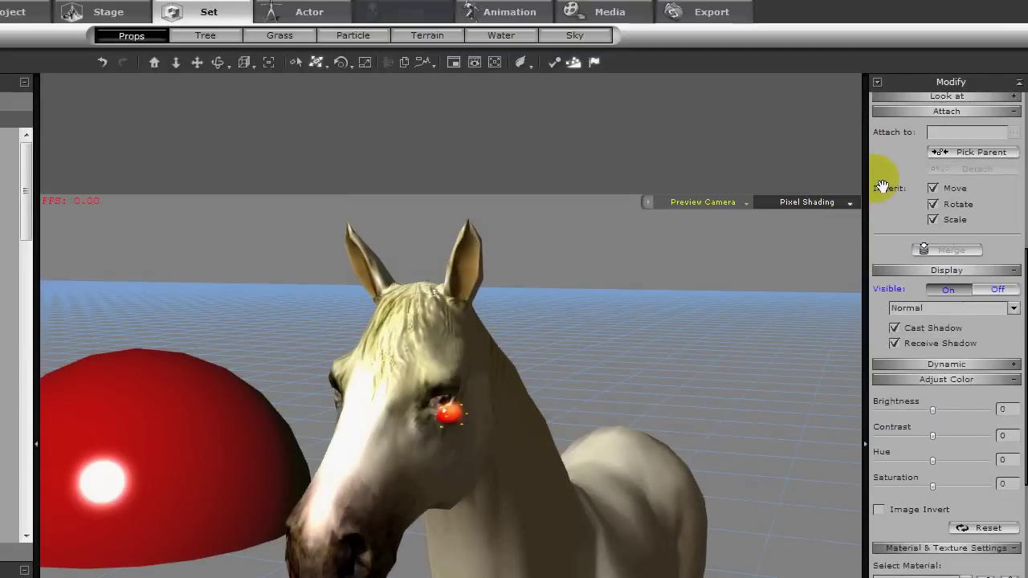
# Fine-tune the ball in the horse's eye socket to X 991.5, Y -207.7, Z 189.0 with a Z rotation of 233.5
pyautogui.scroll(10, 894, 425)
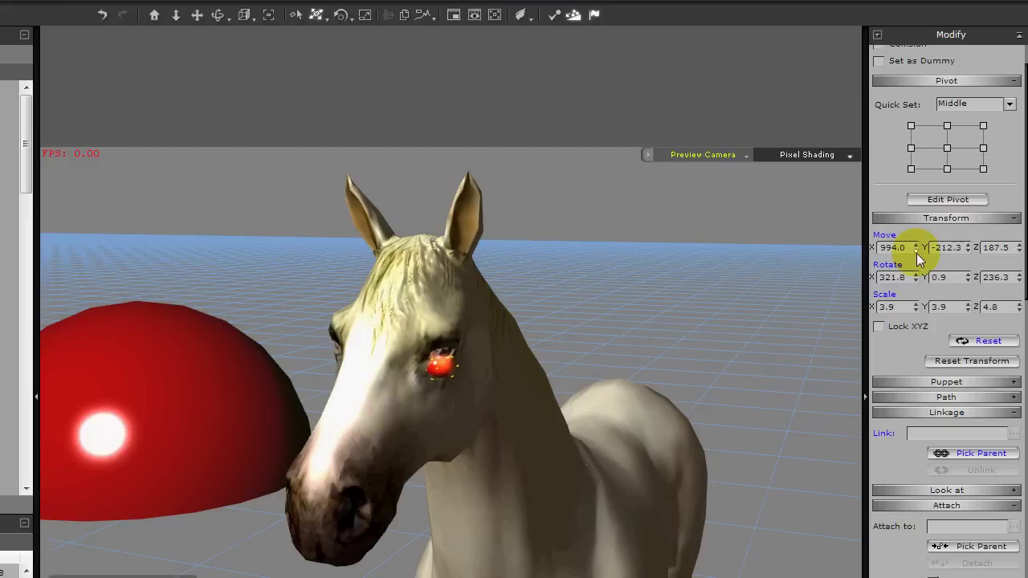
pyautogui.click(916, 253)
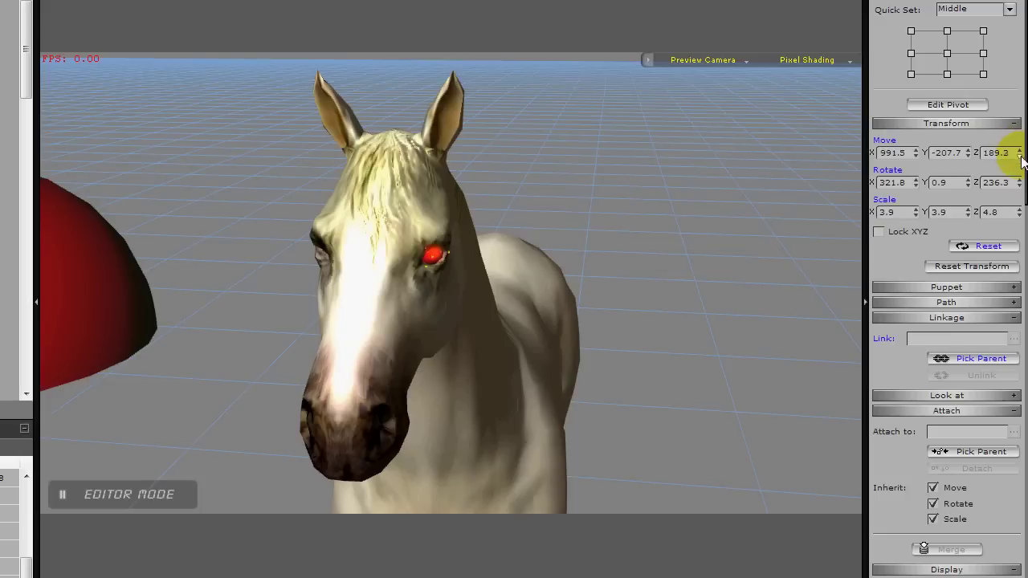
pyautogui.moveTo(647, 303); pyautogui.dragTo(439, 332, button='middle')
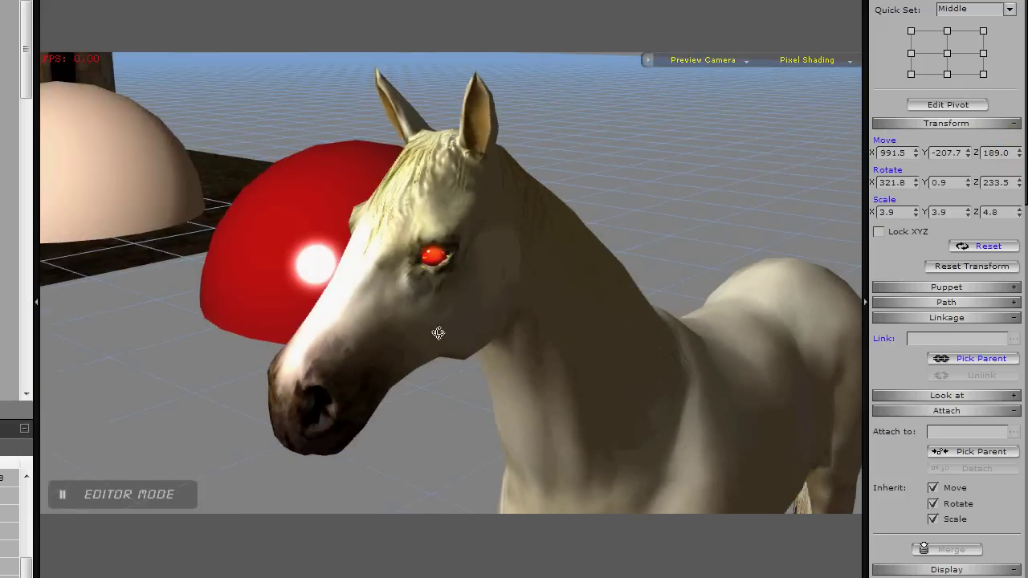
pyautogui.moveTo(543, 340); pyautogui.dragTo(543, 357, button='middle')
pyautogui.moveTo(543, 357); pyautogui.dragTo(635, 326, button='right')
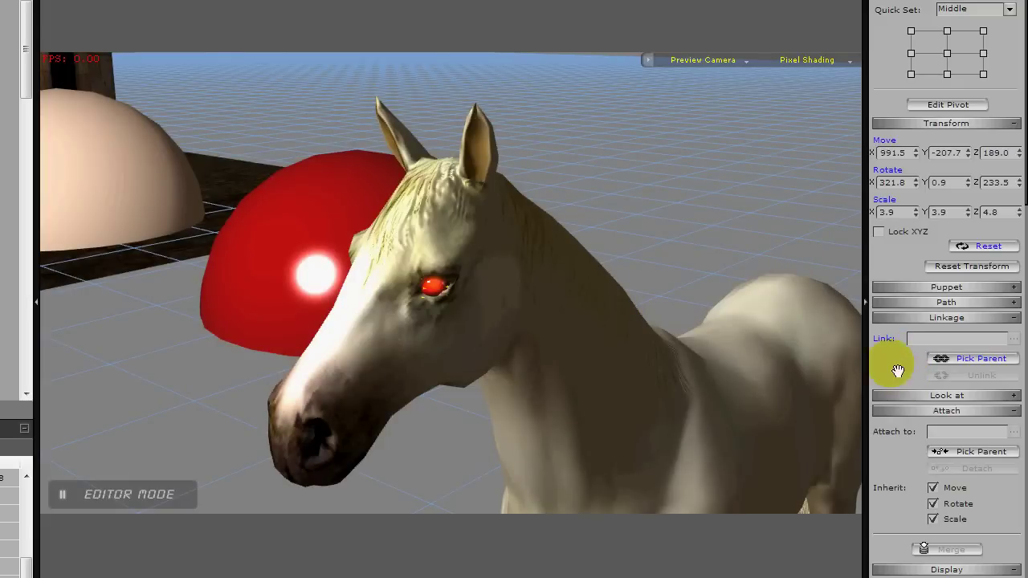
# Attach the red eye ball to the horse's head bone Bip01_Head
pyautogui.moveTo(895, 363); pyautogui.dragTo(860, 207)
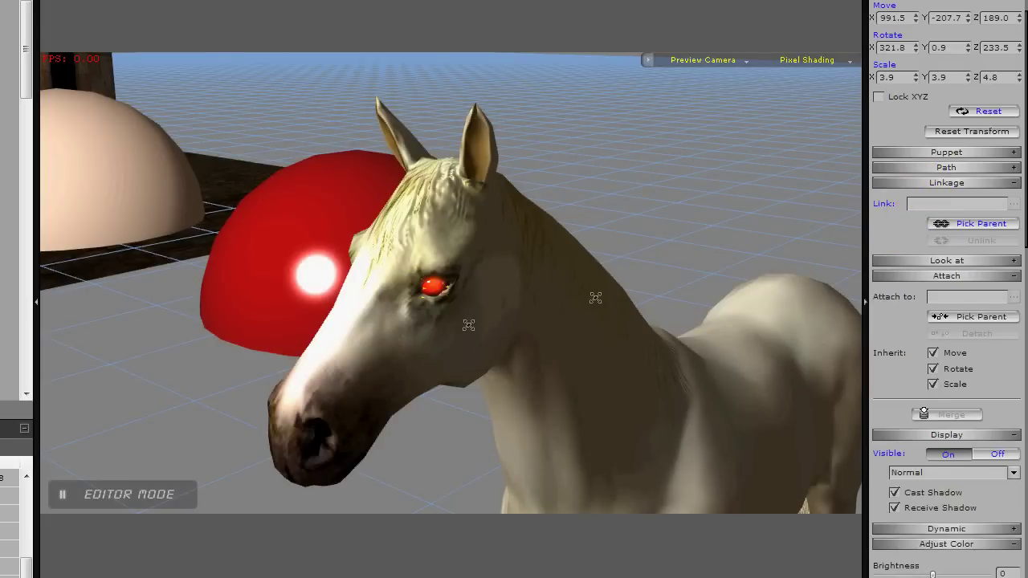
pyautogui.click(978, 317)
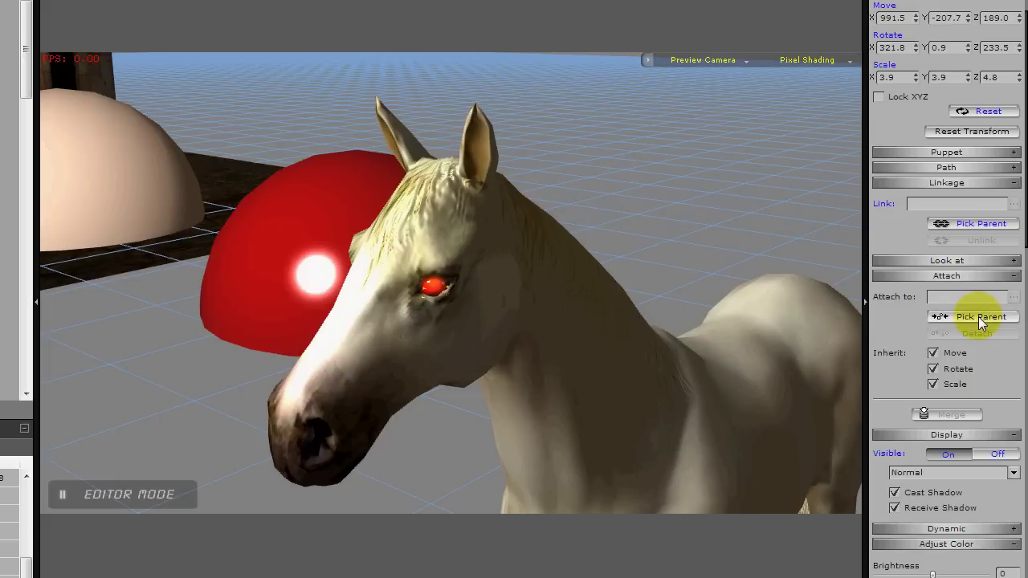
pyautogui.click(465, 241)
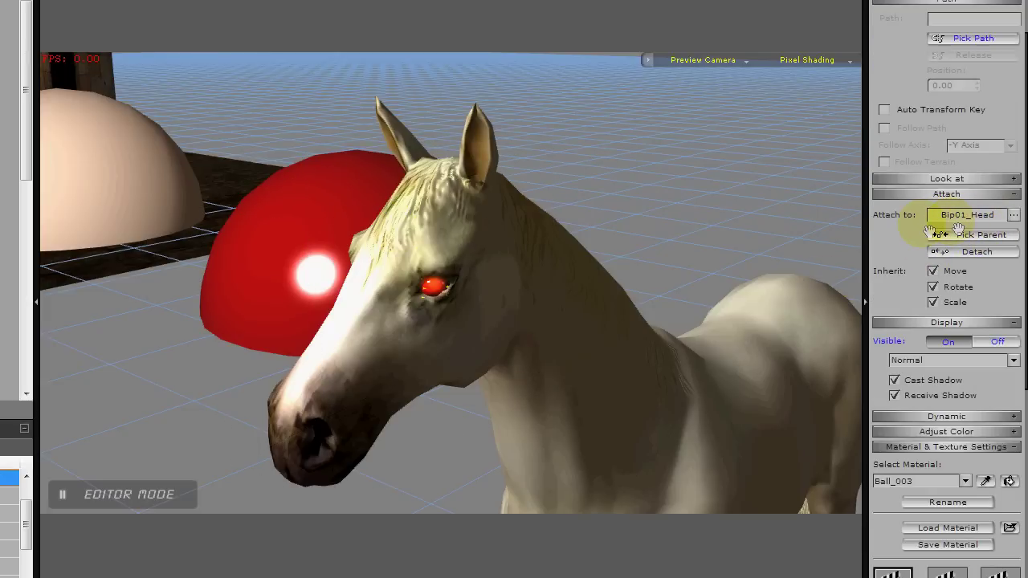
pyautogui.scroll(-3, 916, 233)
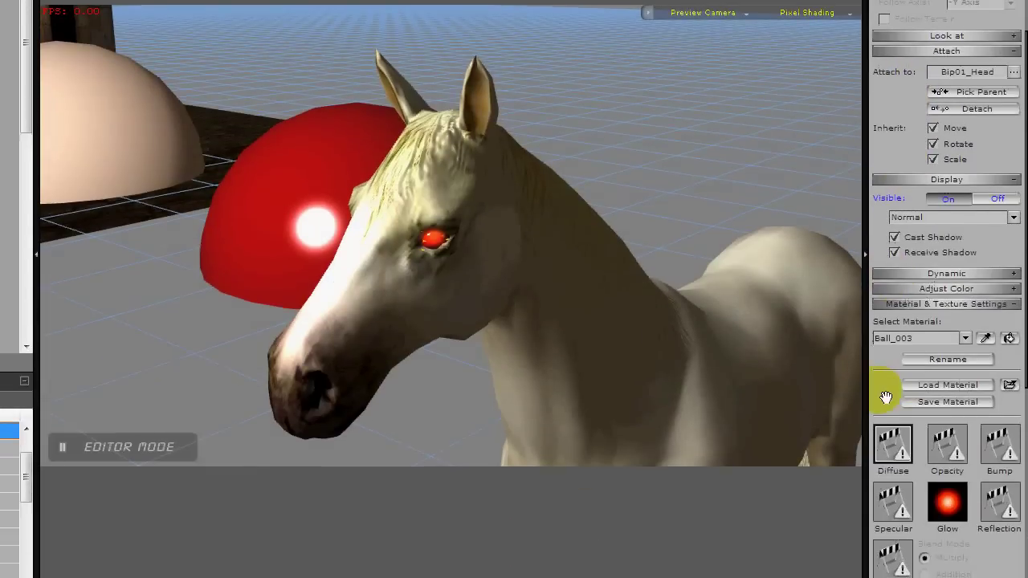
pyautogui.moveTo(883, 489)
pyautogui.mouseDown()
pyautogui.moveTo(885, 402)
pyautogui.moveTo(890, 473)
pyautogui.mouseUp()
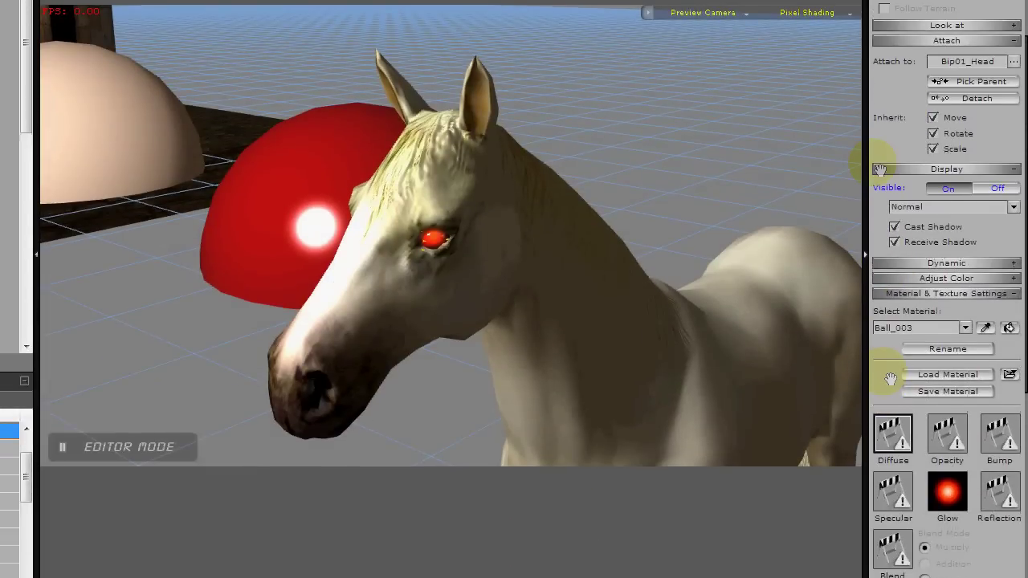
pyautogui.moveTo(896, 100); pyautogui.dragTo(898, 129)
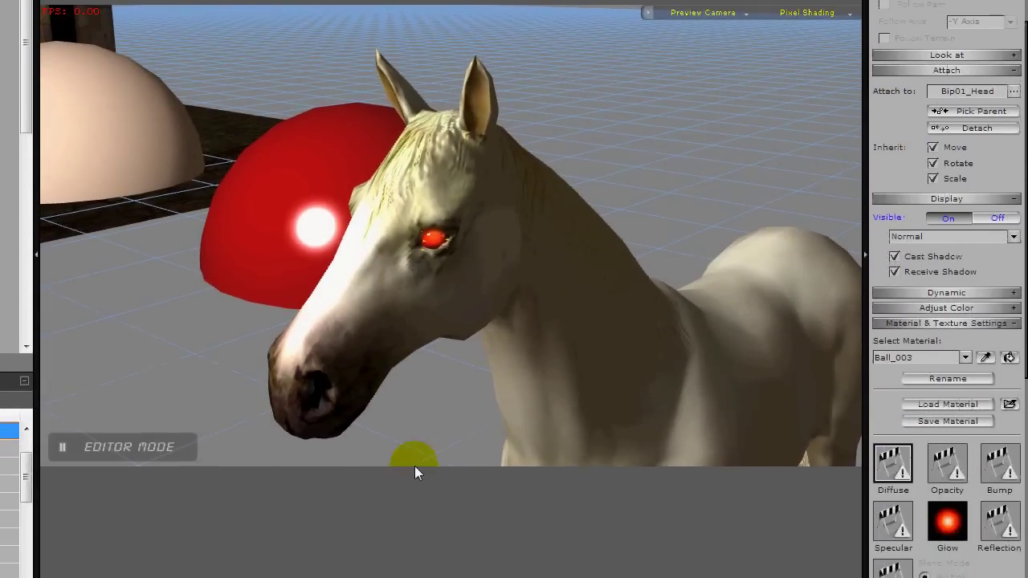
# Play the horse's animation to check that the attached eye follows the head, and stop playback
pyautogui.press('space')
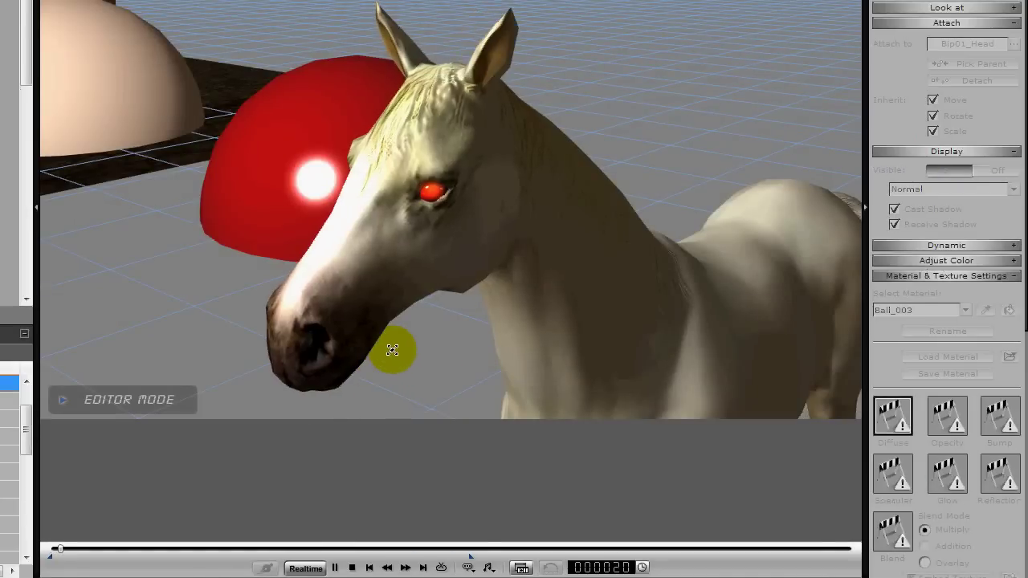
pyautogui.moveTo(354, 220)
pyautogui.mouseDown()
pyautogui.moveTo(525, 278)
pyautogui.moveTo(475, 402)
pyautogui.moveTo(351, 568)
pyautogui.mouseUp()
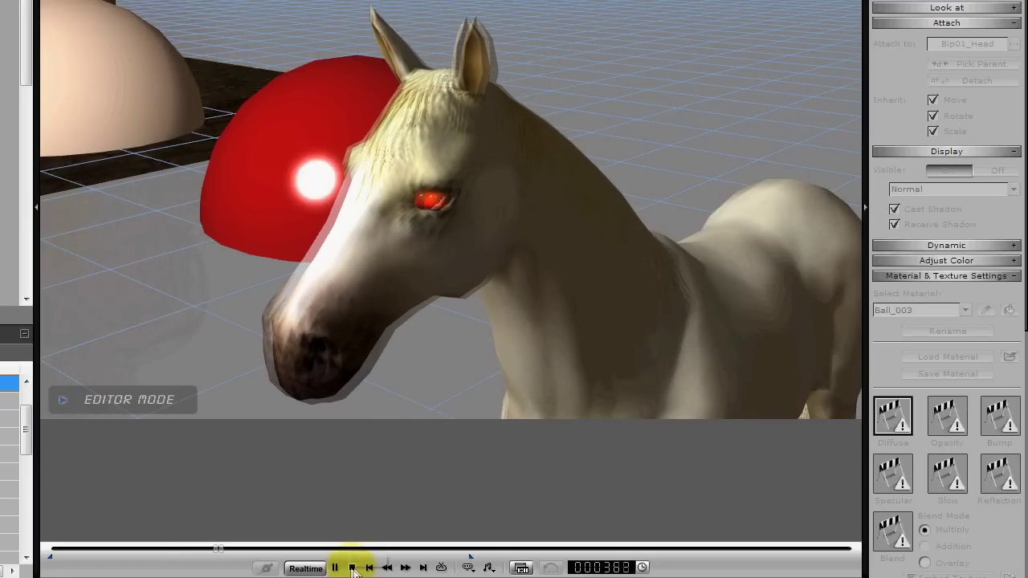
pyautogui.click(352, 567)
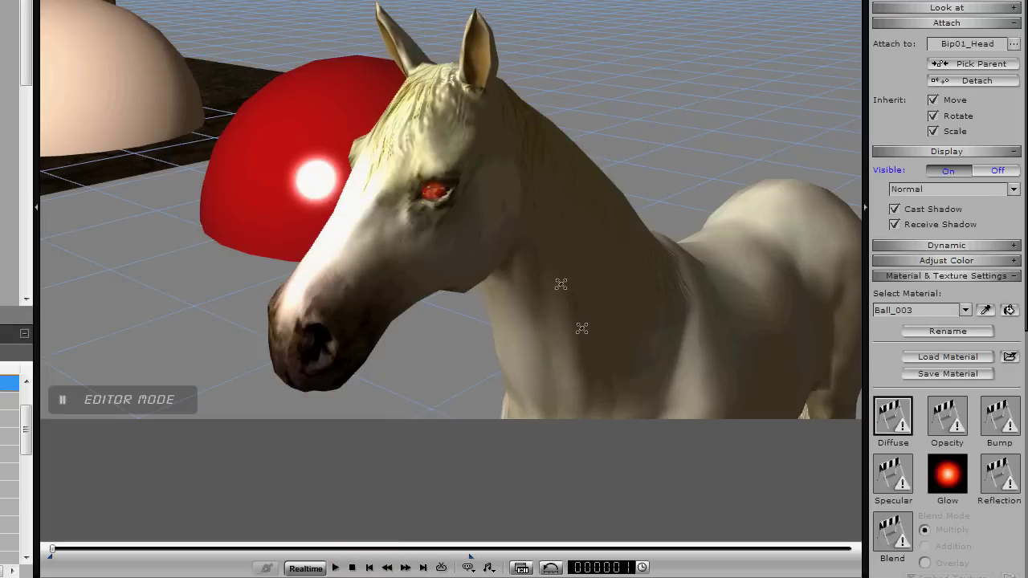
# Examine the glowing red eye on the horse's head with more of the horse's body in view
pyautogui.click(477, 356)
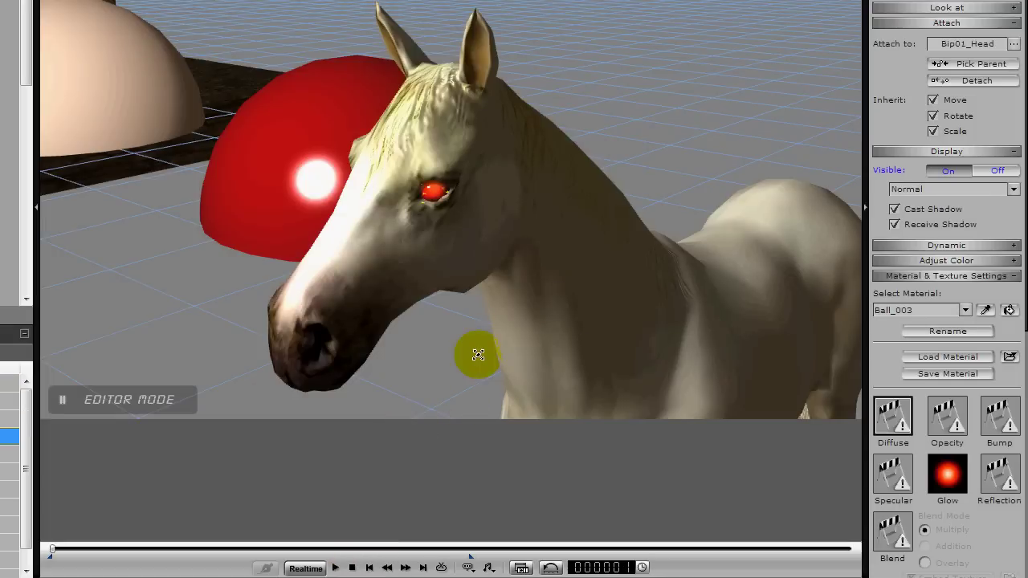
pyautogui.moveTo(533, 314); pyautogui.dragTo(425, 223, button='right')
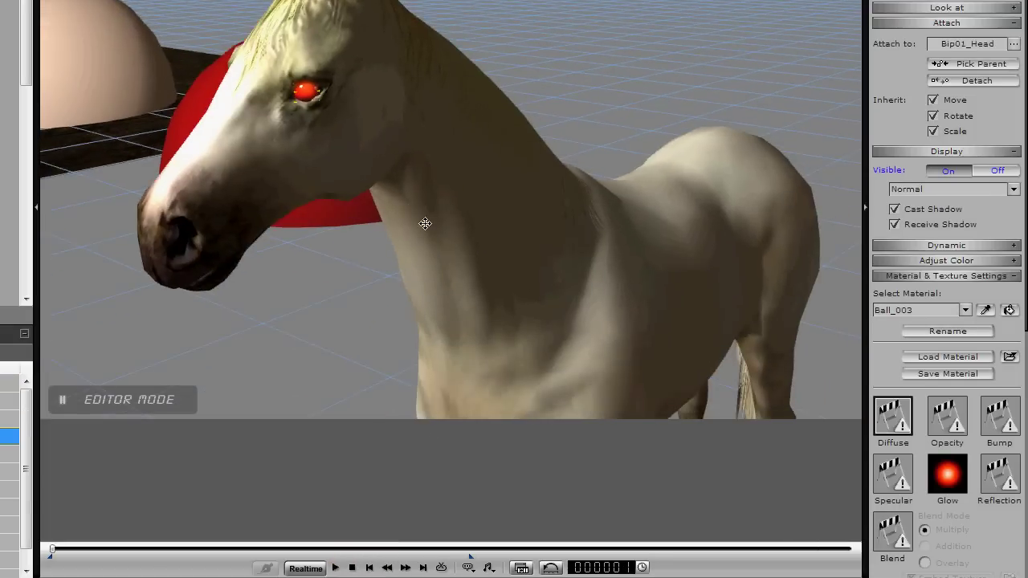
pyautogui.scroll(-3, 424, 223)
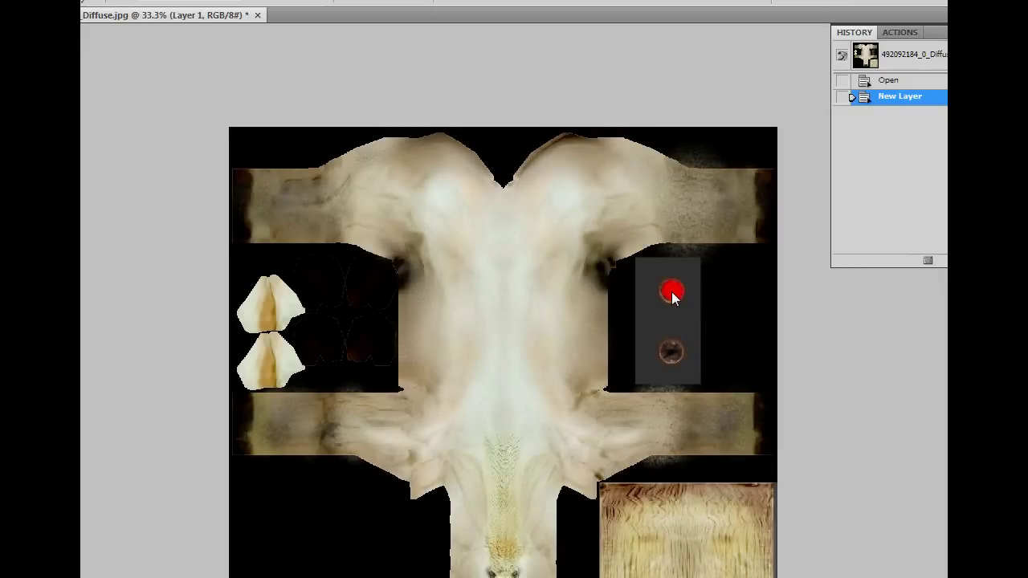
# Switch to Photoshop and brush solid red over both round eyes of the horse's diffuse texture on Layer 1
pyautogui.click(673, 294)
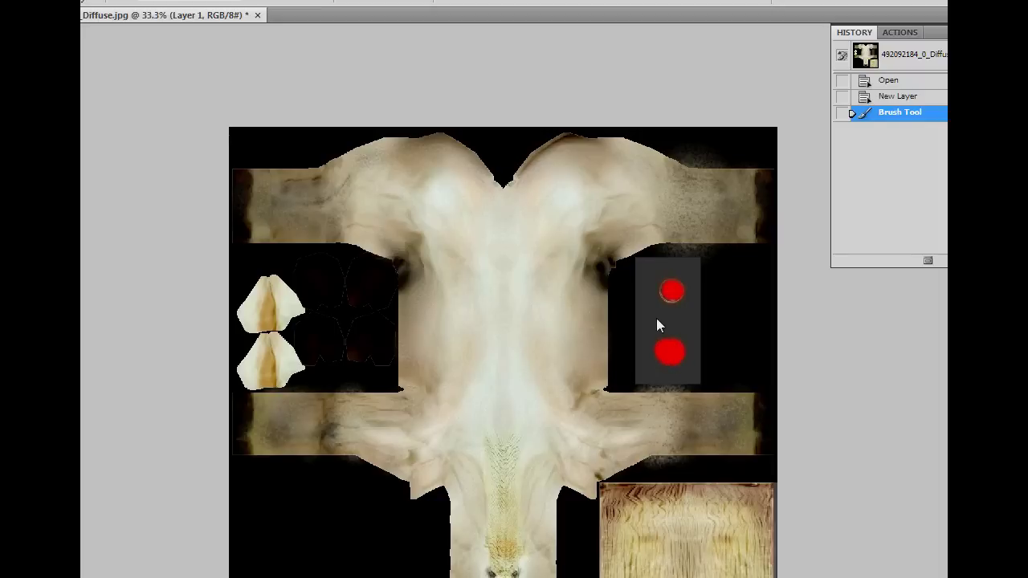
pyautogui.click(675, 295)
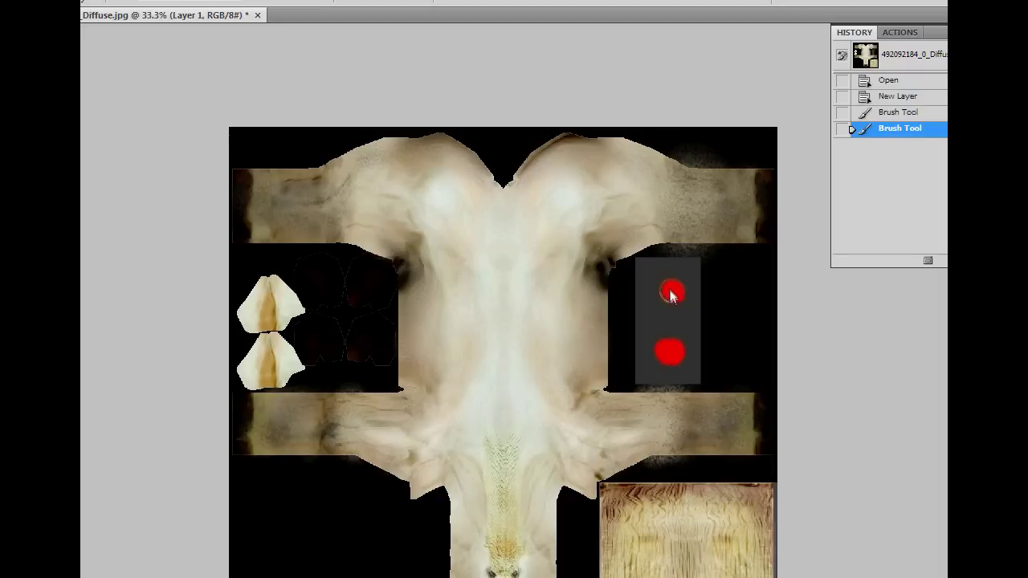
pyautogui.click(672, 298)
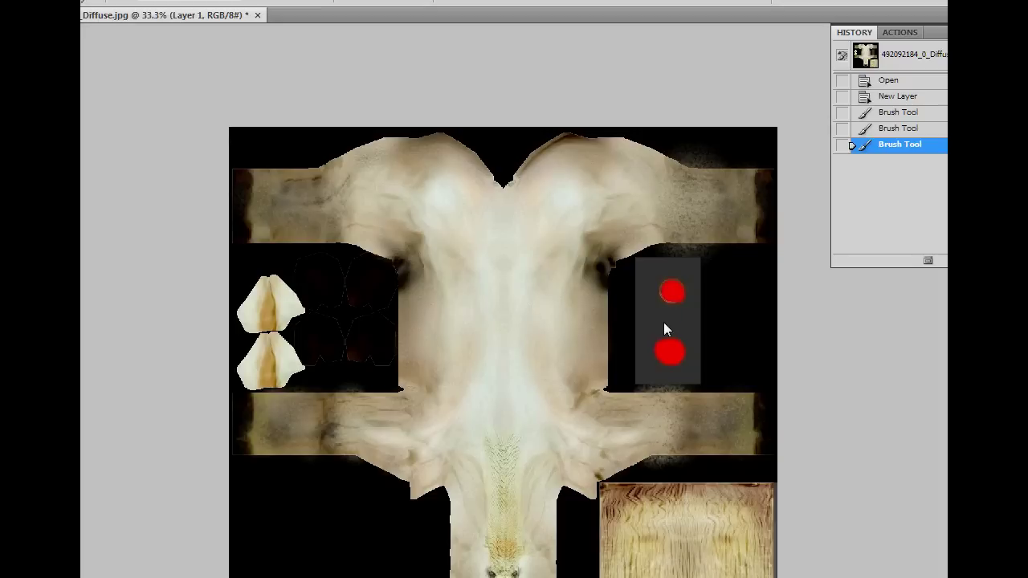